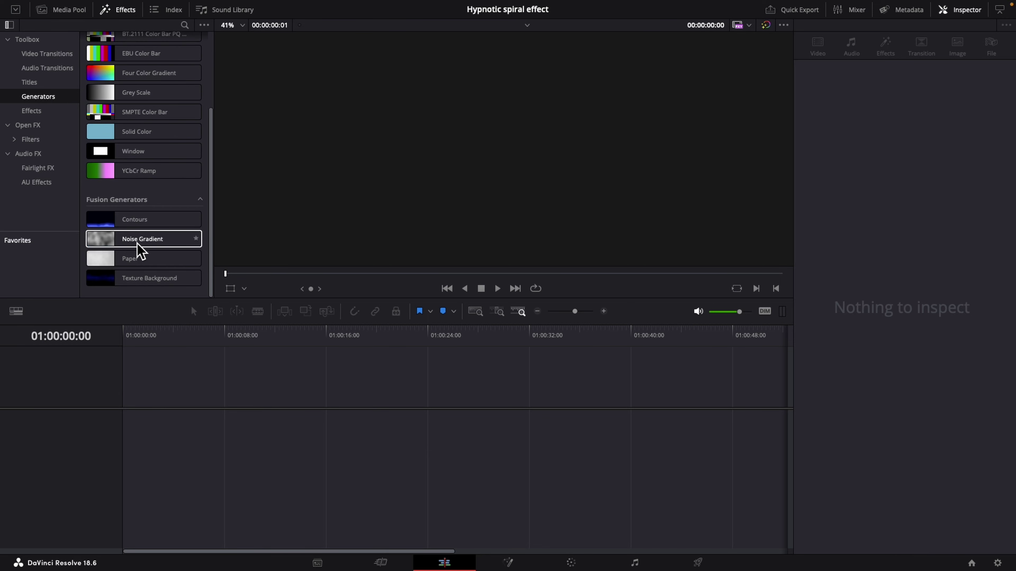
Add a Texture Background generator at the start of a new timeline and switch it to version 5.
left_click_drag(158, 289, 131, 430)
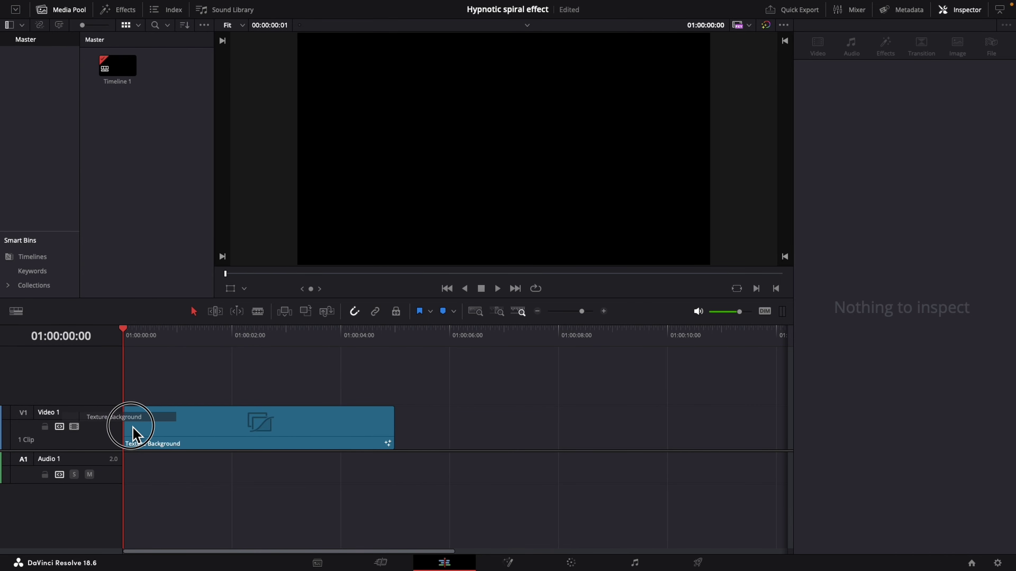
left_click(138, 431)
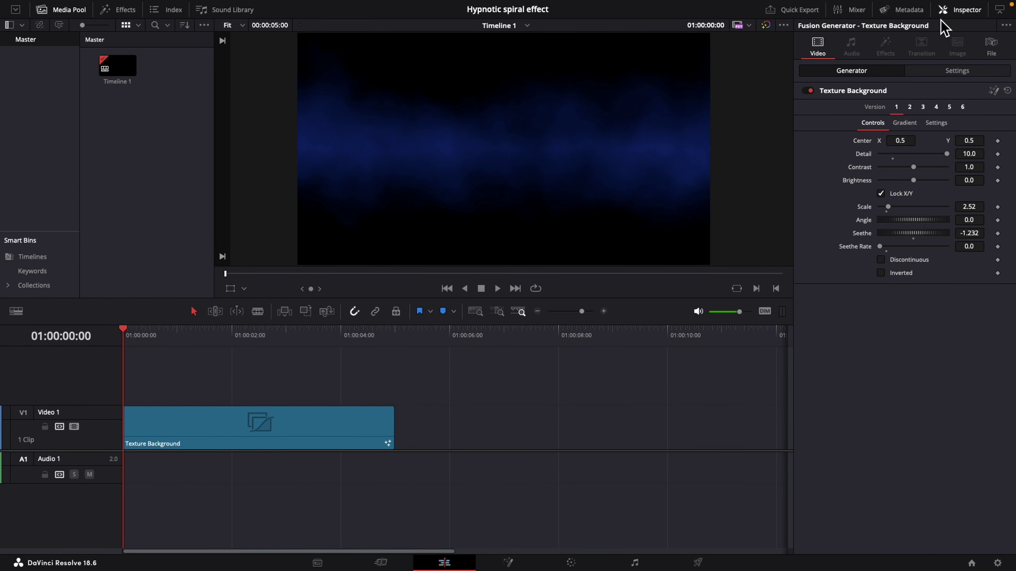
left_click(950, 106)
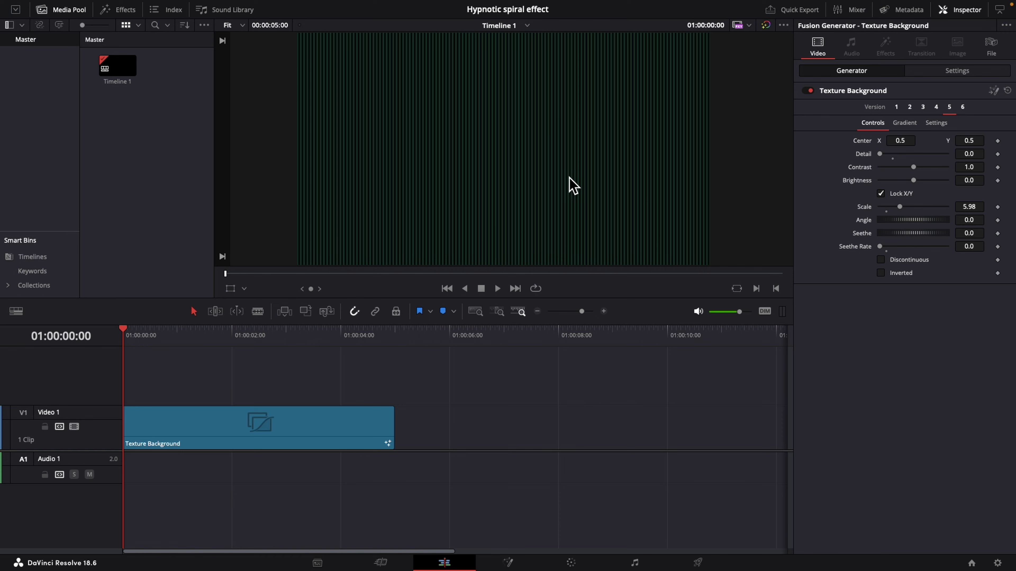
Change the colour of the gradient's green end stop to white.
left_click(915, 127)
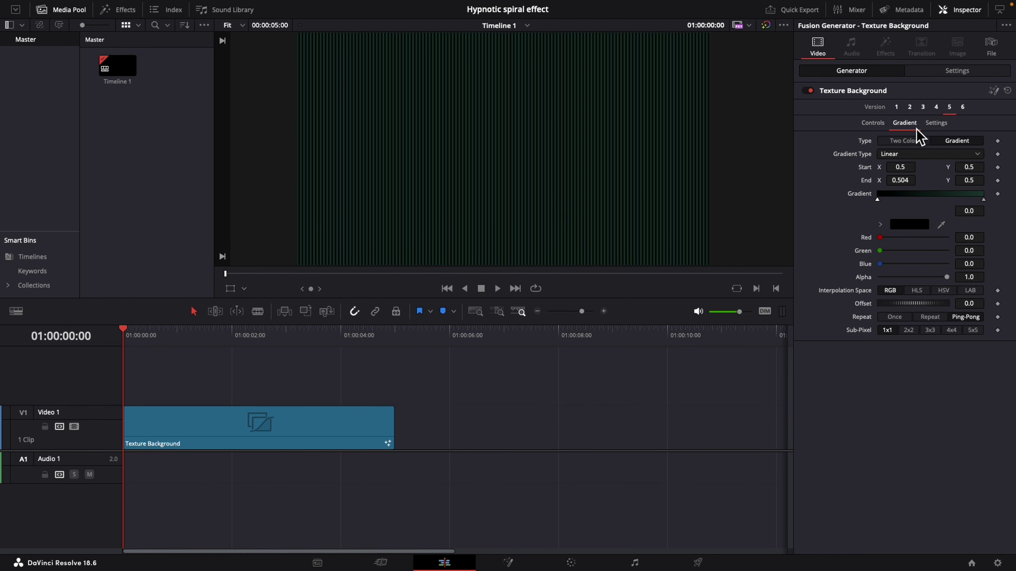
left_click(983, 200)
left_click(880, 225)
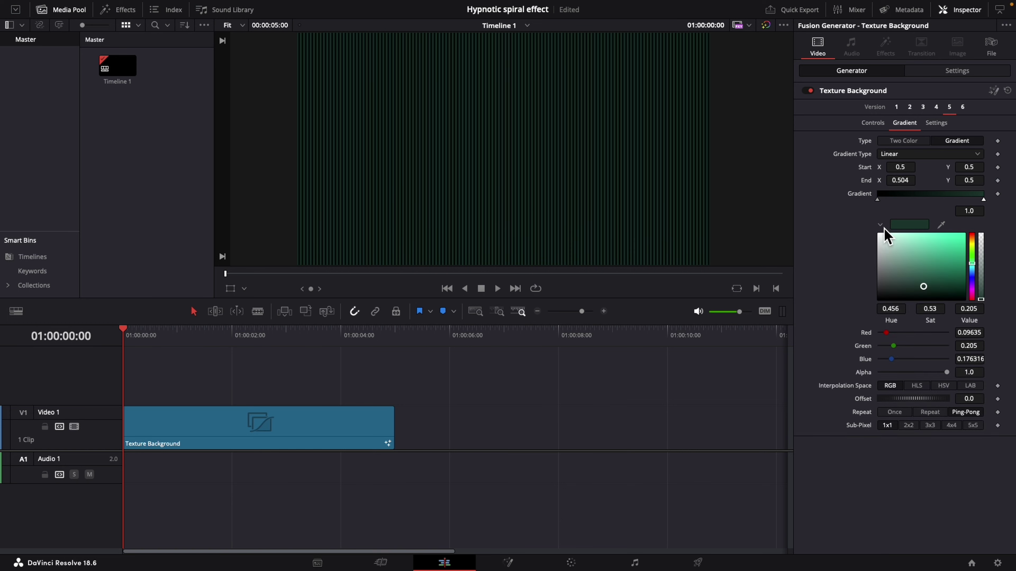
left_click(879, 236)
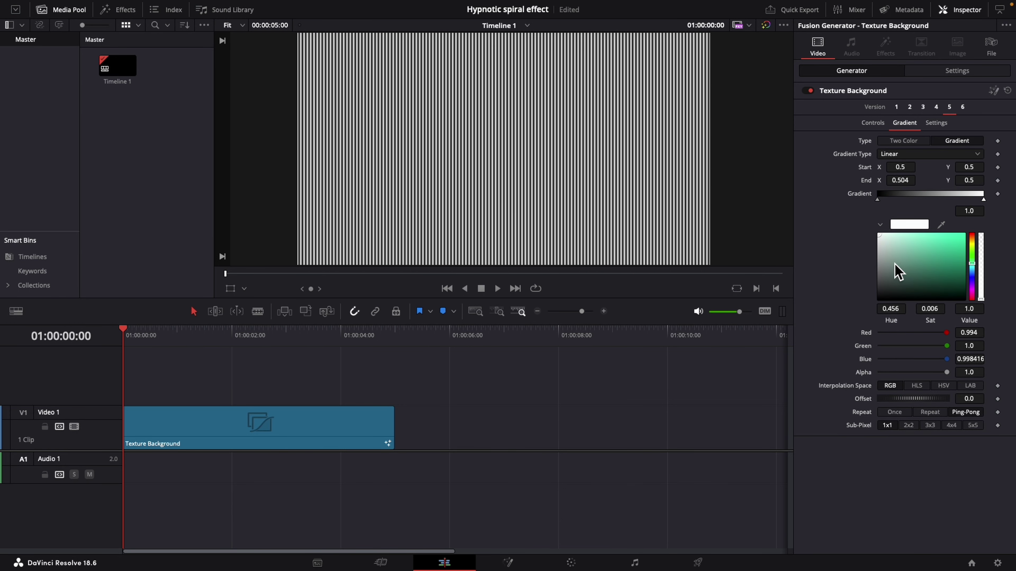
left_click(880, 225)
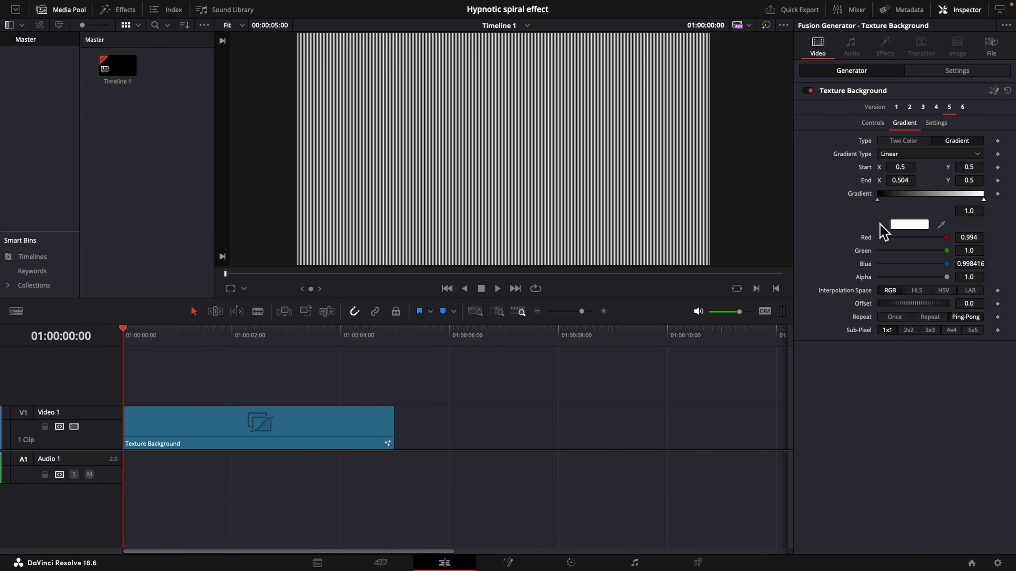
Sharpen the stripe edges by moving the black gradient stop to about 0.448 and the white stop close beside it.
left_click(877, 199)
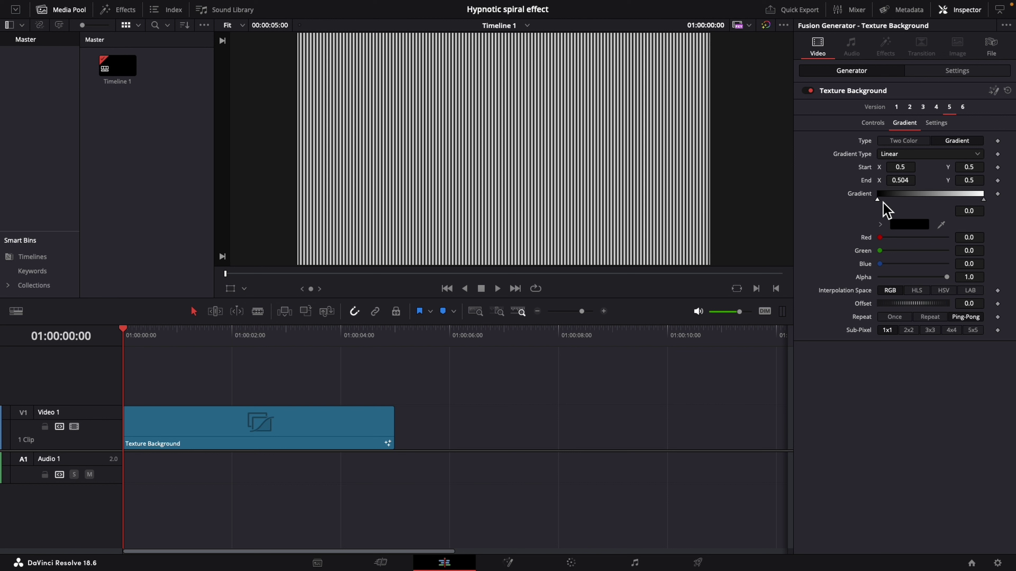
left_click_drag(877, 200, 899, 202)
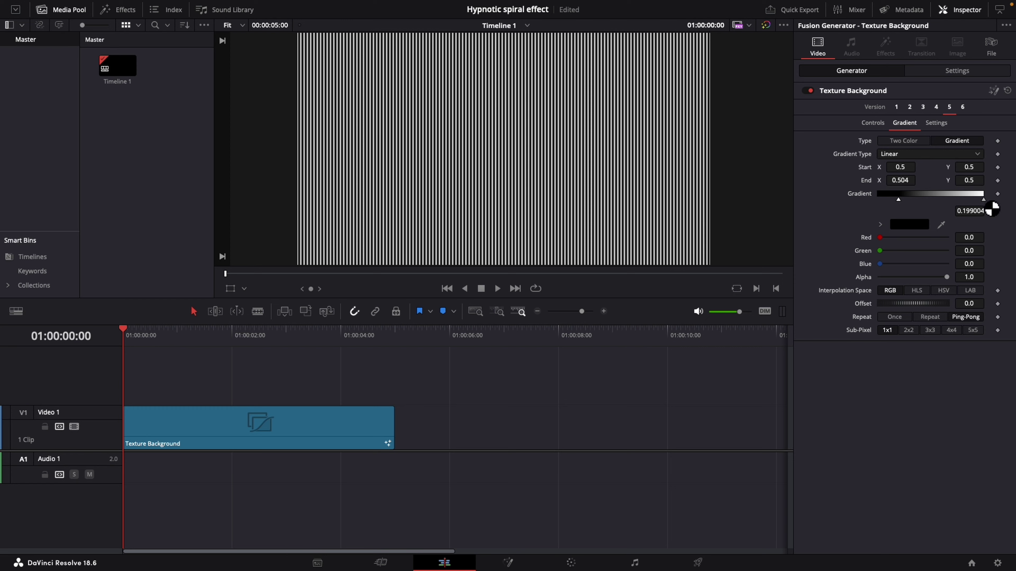
left_click_drag(983, 201, 924, 203)
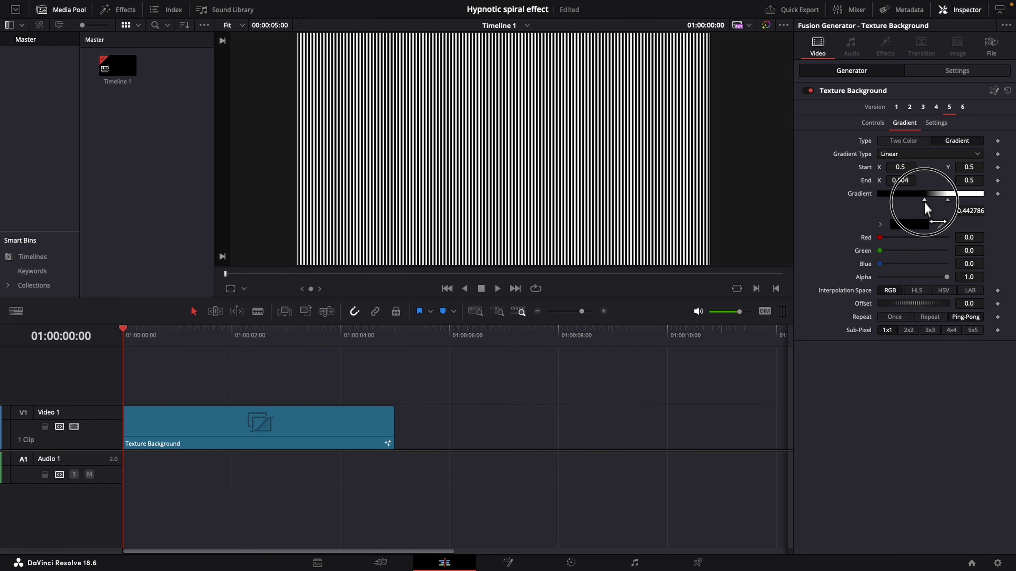
left_click(949, 204)
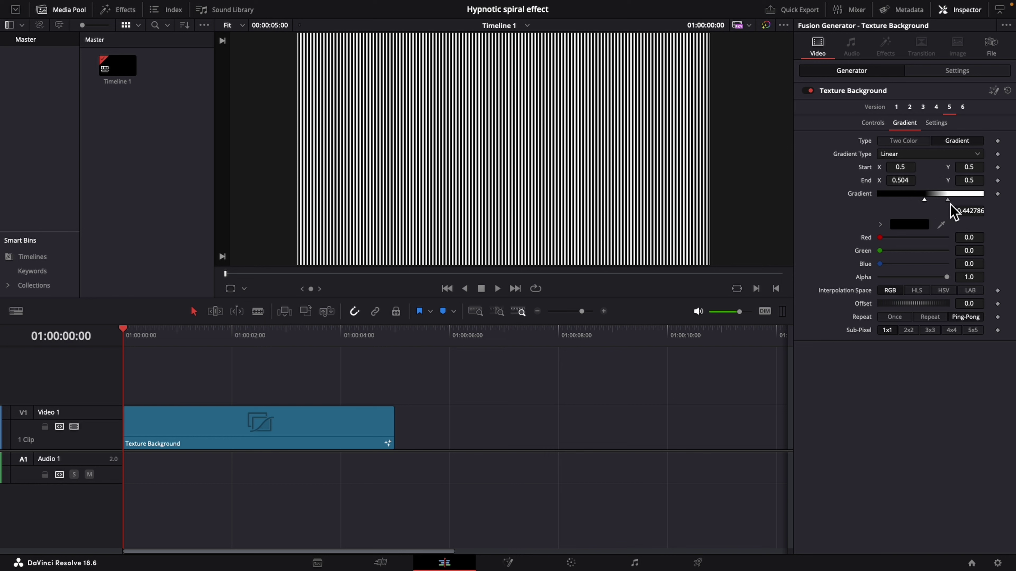
left_click(949, 204)
left_click_drag(925, 203, 924, 202)
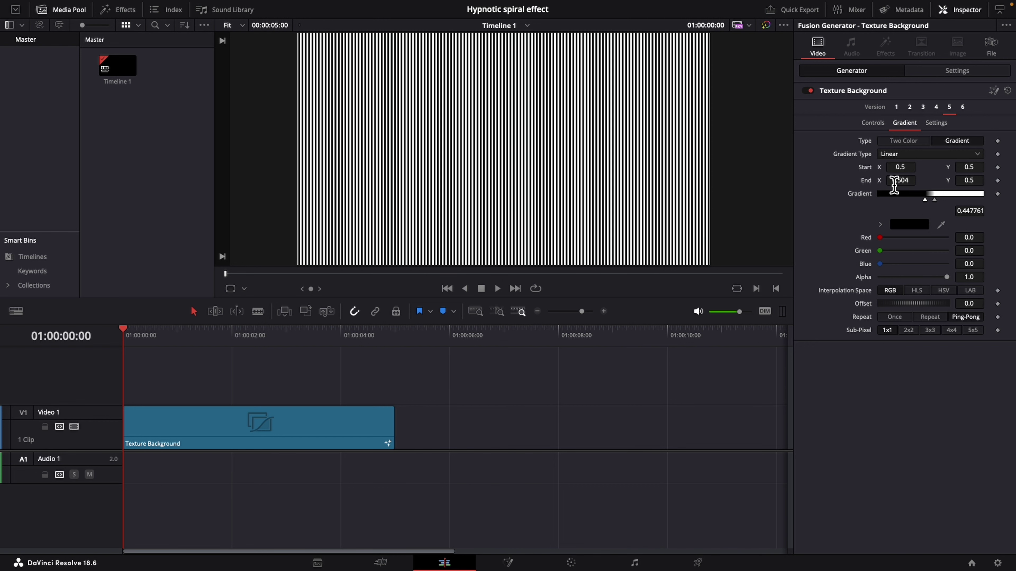
Widen the stripes to a gradient end X of about 0.523 using the Fusion Overlay, and set the gradient type to Radial.
left_click_drag(899, 181, 900, 181)
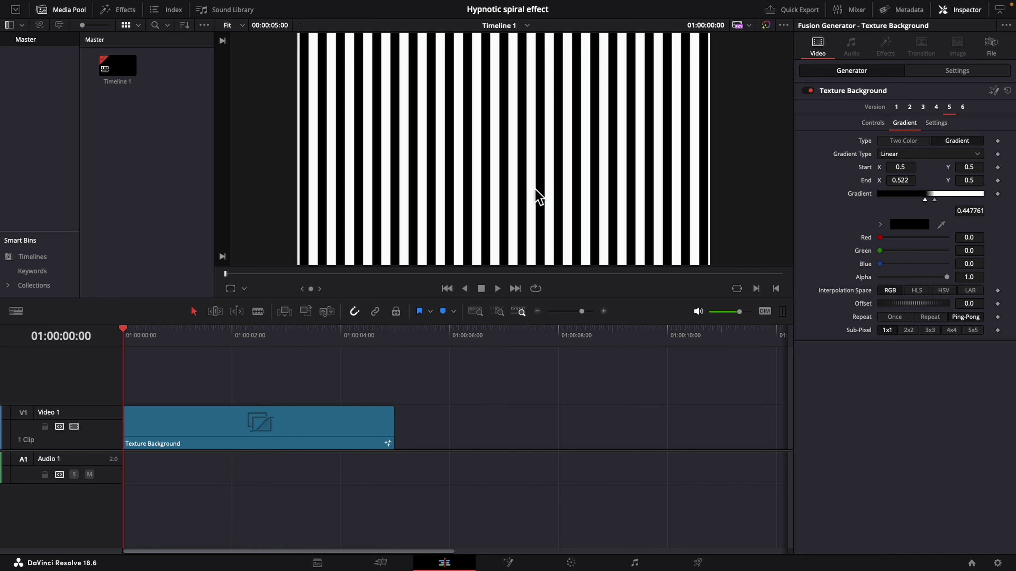
left_click(244, 289)
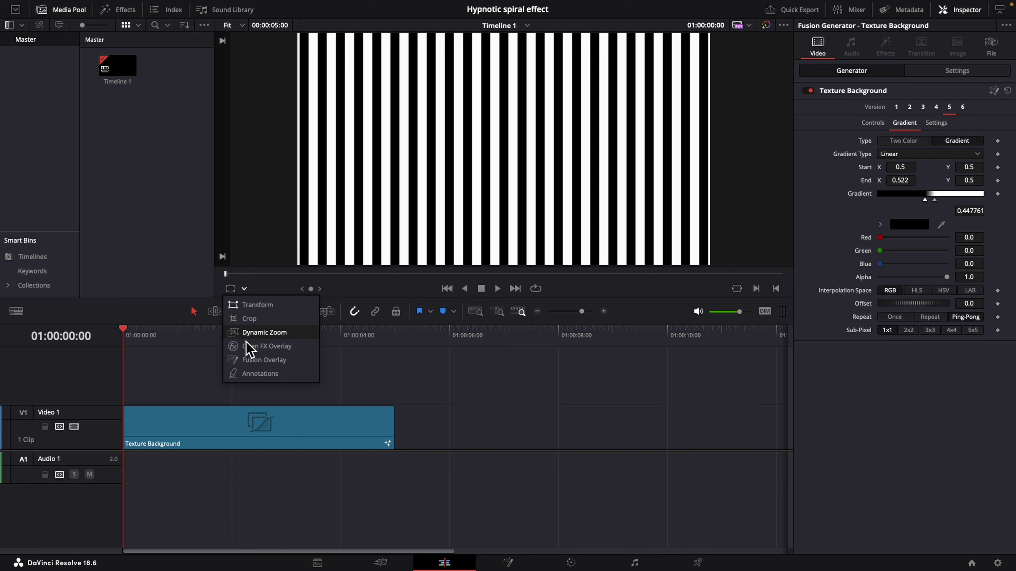
left_click(250, 361)
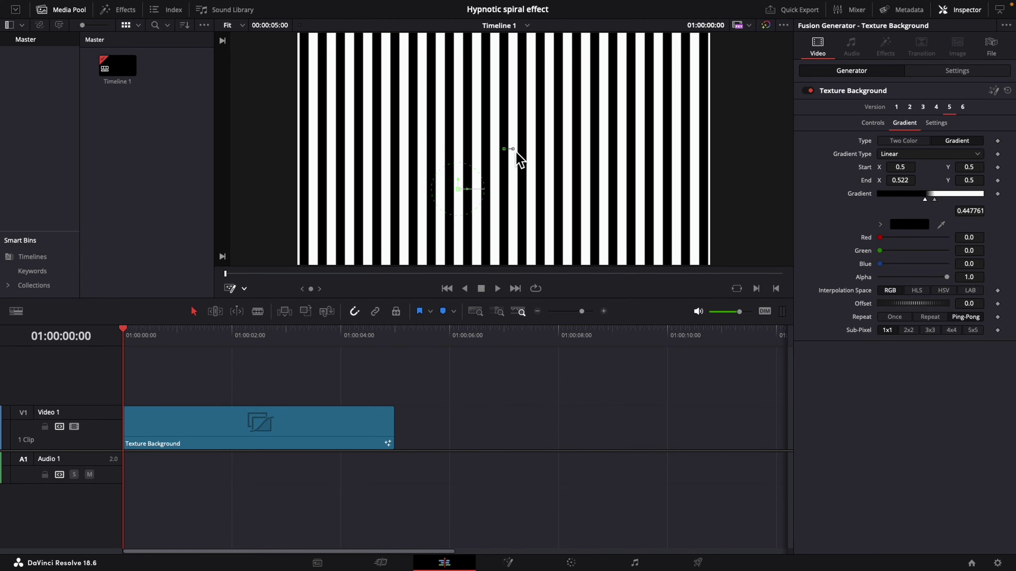
left_click_drag(516, 152, 522, 157)
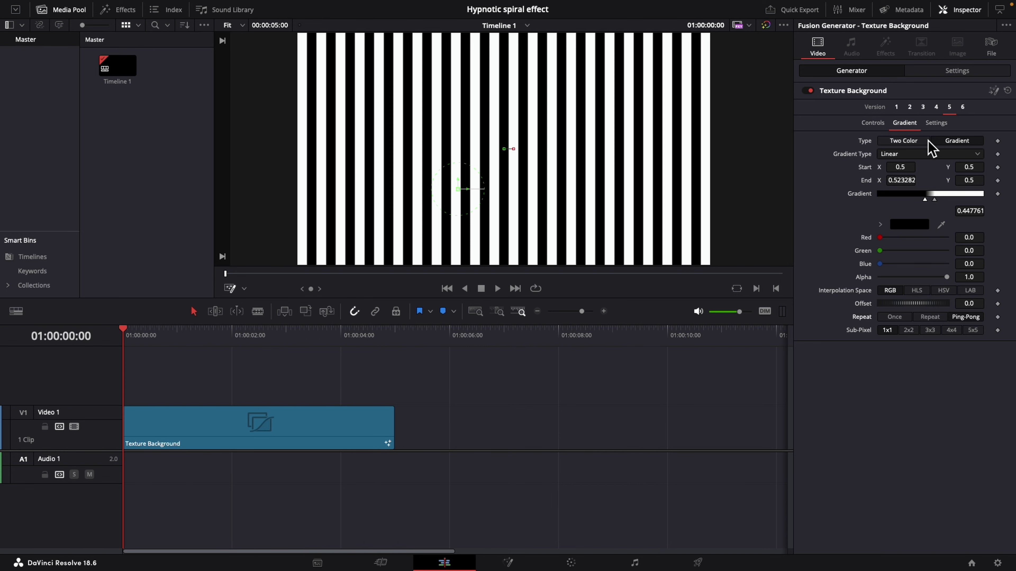
left_click(911, 157)
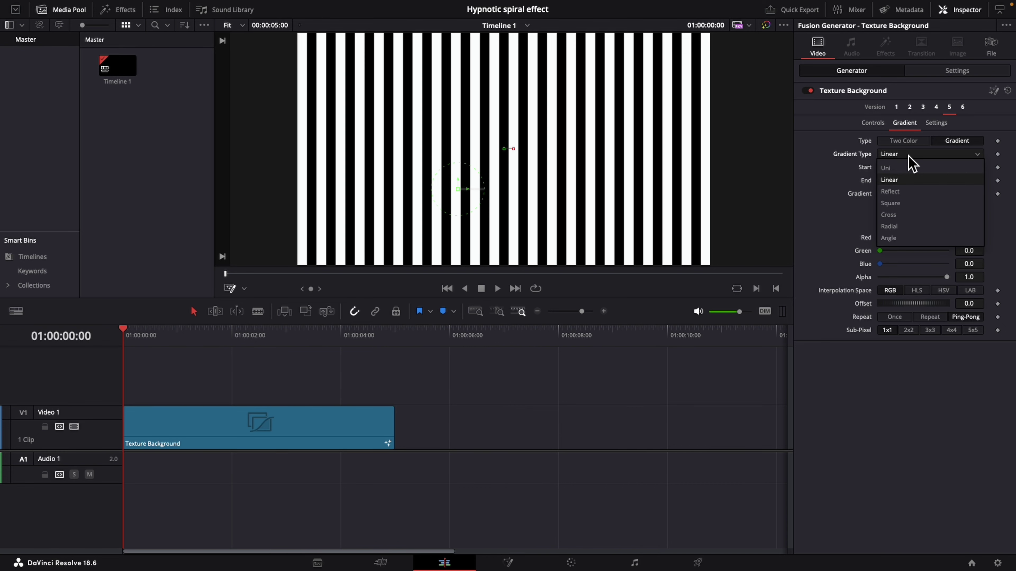
left_click(901, 227)
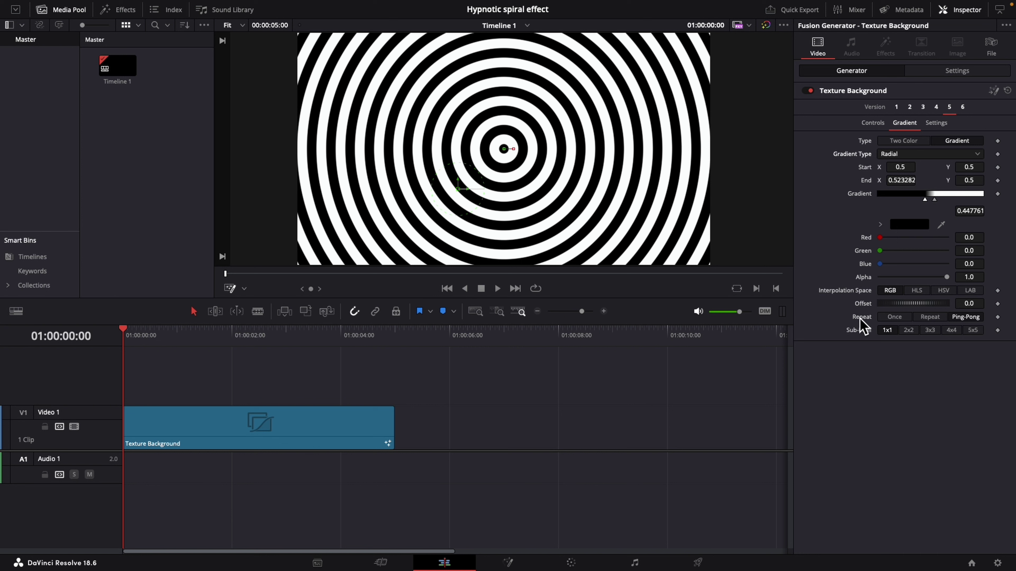
Try out the gradient offset, reset it to 0 and keyframe it at the clip's first frame.
left_click_drag(895, 305, 848, 316)
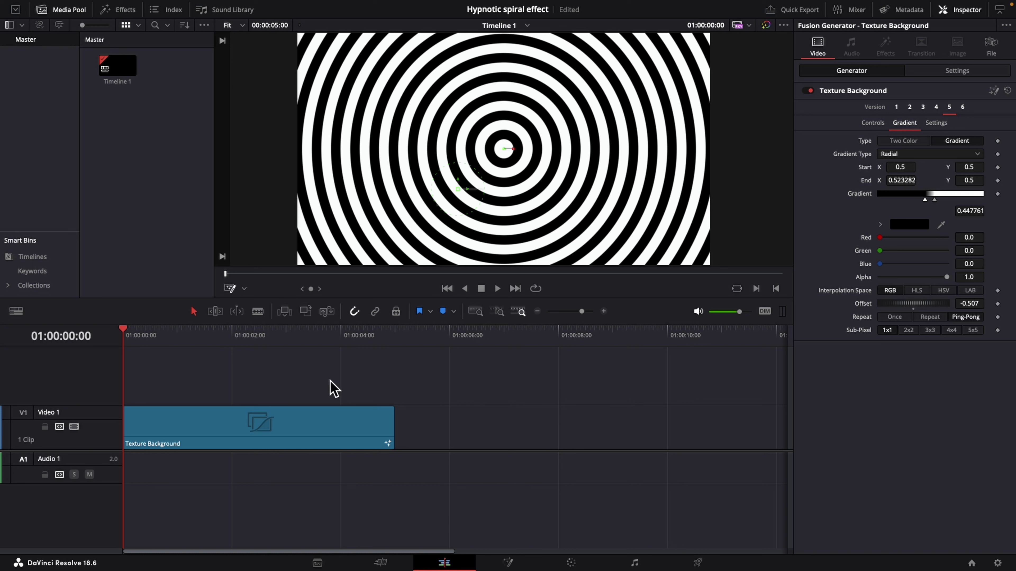
left_click(973, 304)
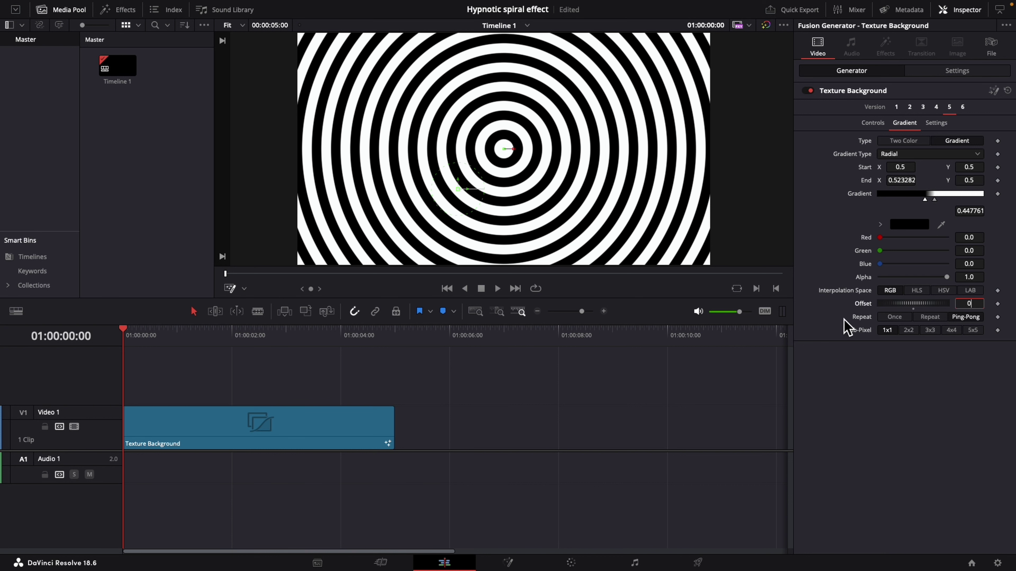
type("0")
key("Return")
left_click(997, 304)
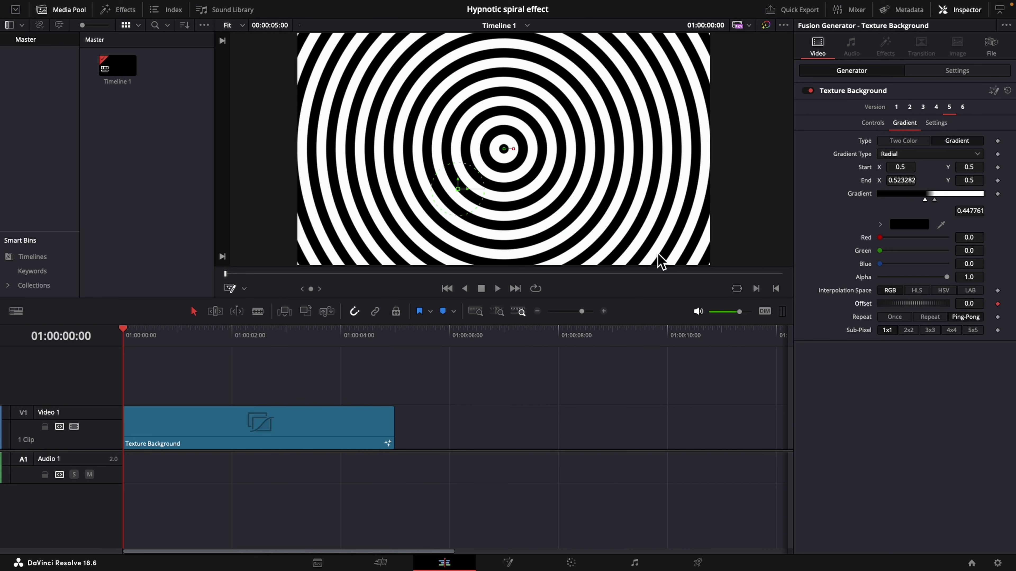
Set the gradient offset to 5 at the clip's end, 01:00:05:00, and play the animation from the start.
left_click_drag(128, 341, 396, 340)
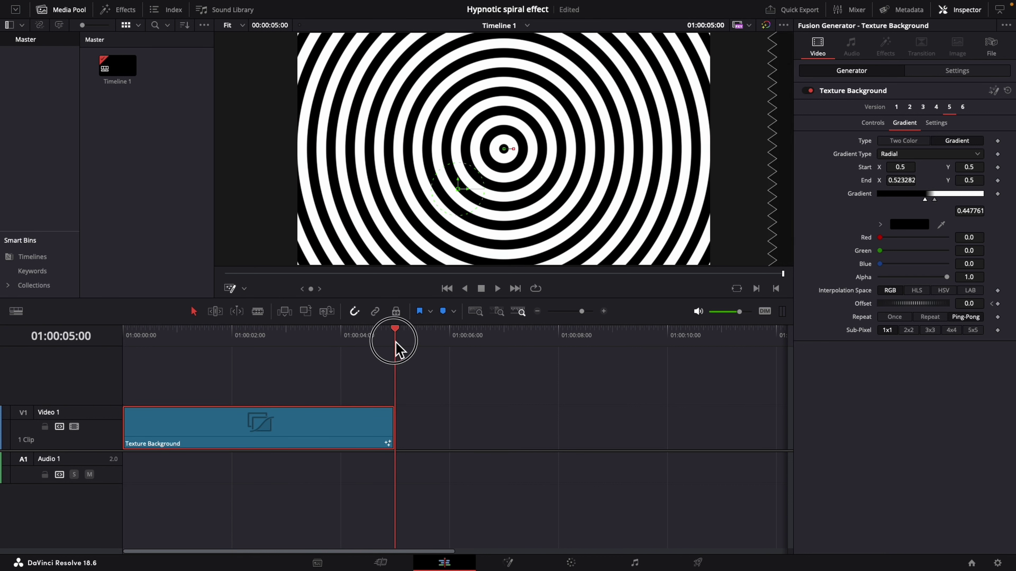
left_click(971, 304)
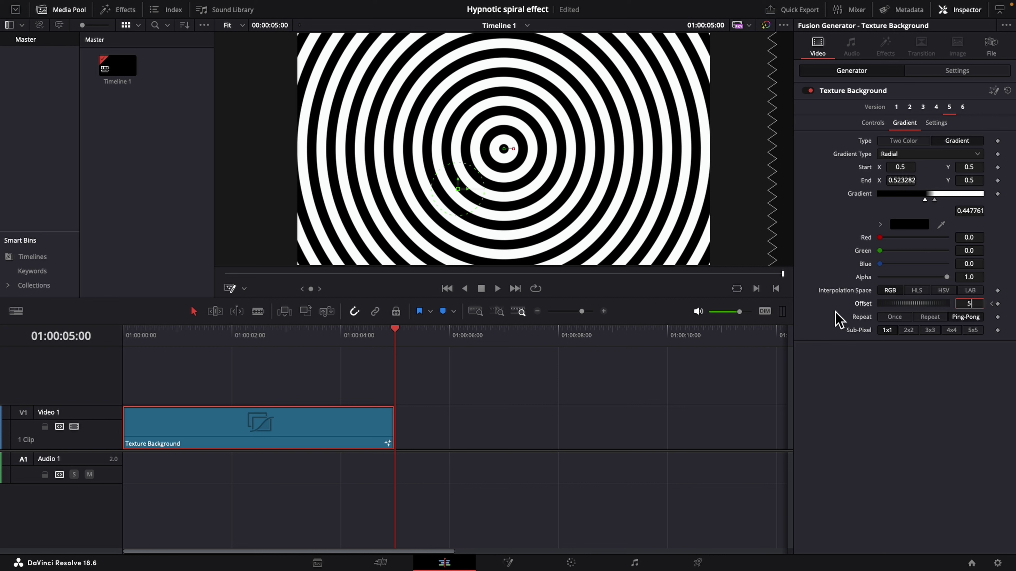
key("Return")
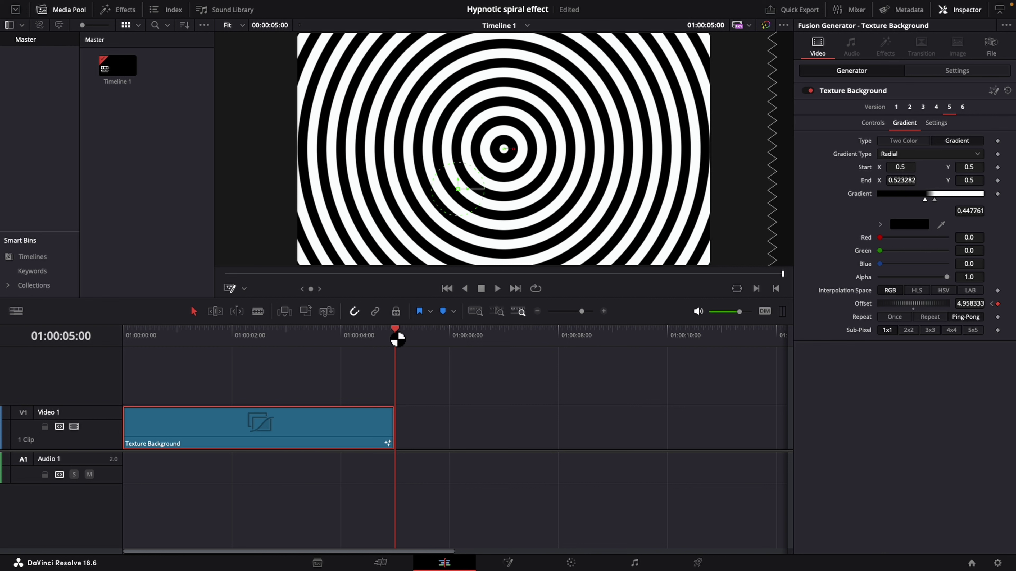
left_click_drag(397, 339, 75, 336)
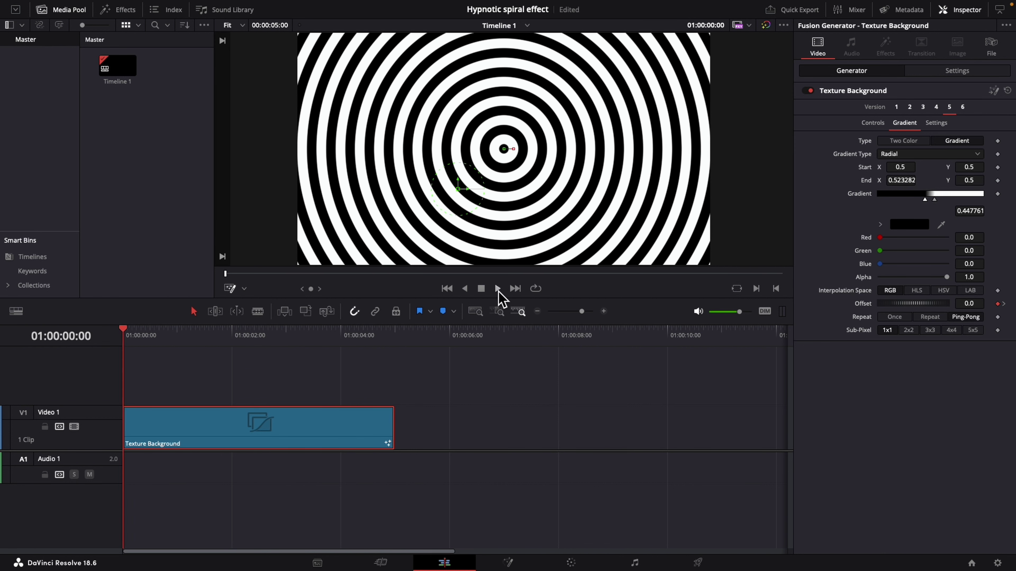
left_click(497, 288)
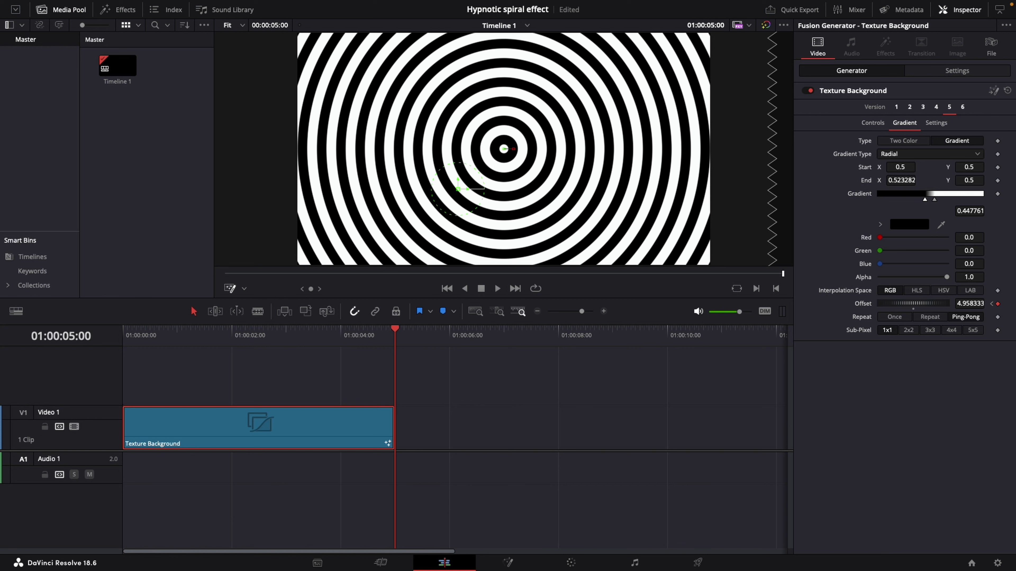
Set the gradient offset at the clip's end to -5 and play the animation from the start.
left_click(975, 304)
type("-5")
key("Return")
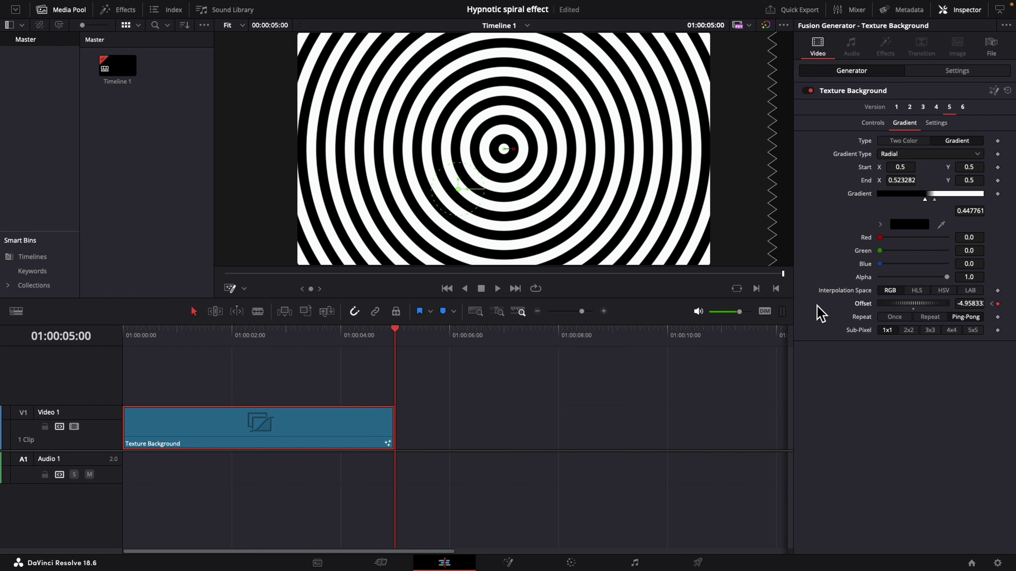
left_click_drag(397, 335, 102, 336)
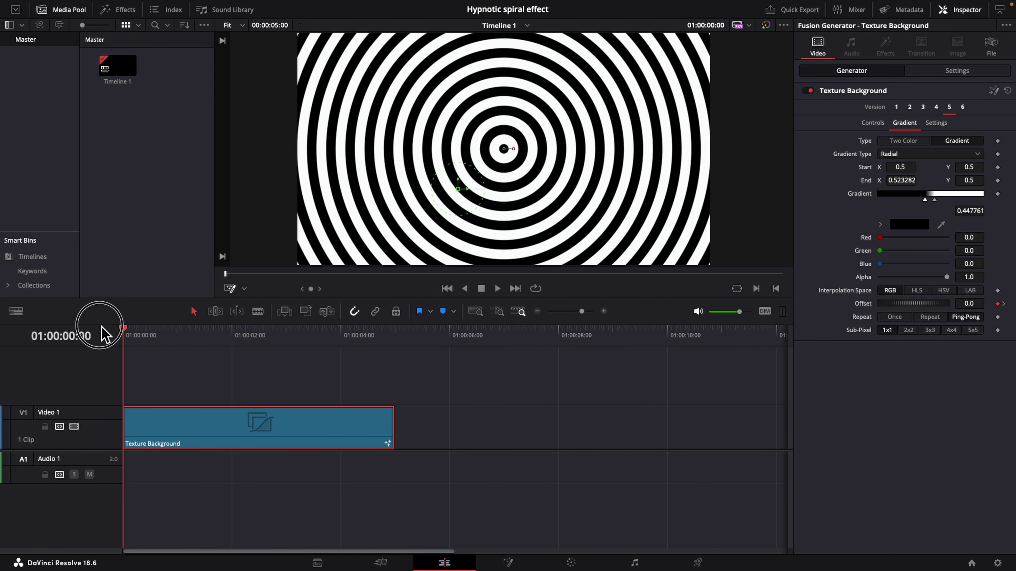
left_click(497, 291)
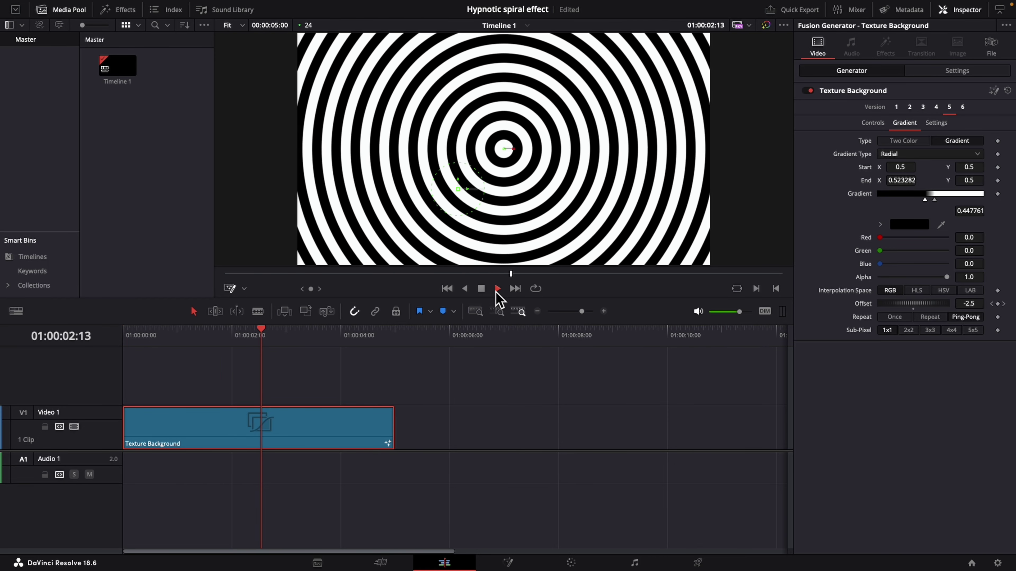
left_click(515, 289)
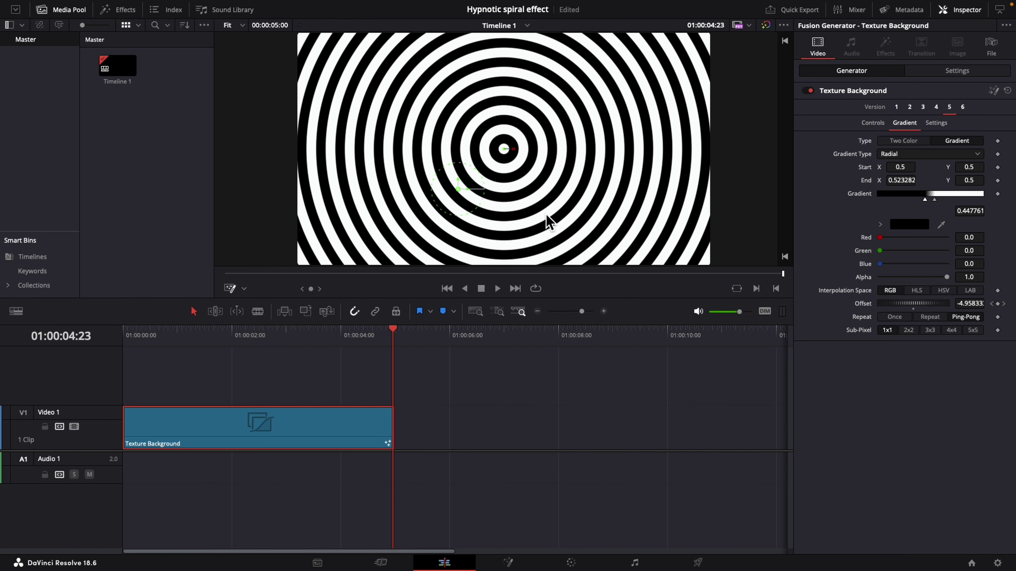
Open the clip in Fusion and insert a Coordinate Space node between TextureBackground and MediaOut1.
left_click(508, 563)
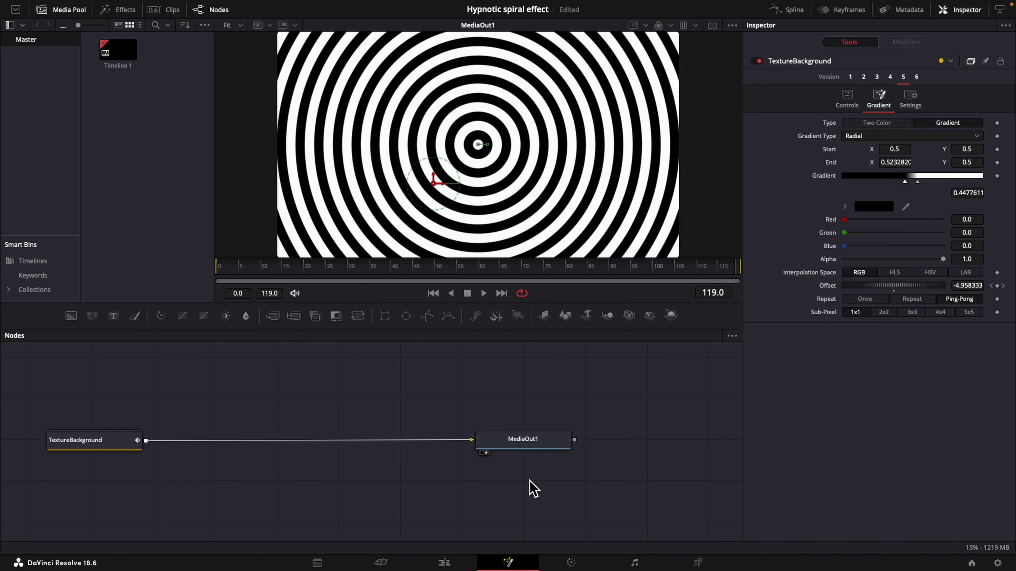
left_click(126, 444)
left_click(119, 450)
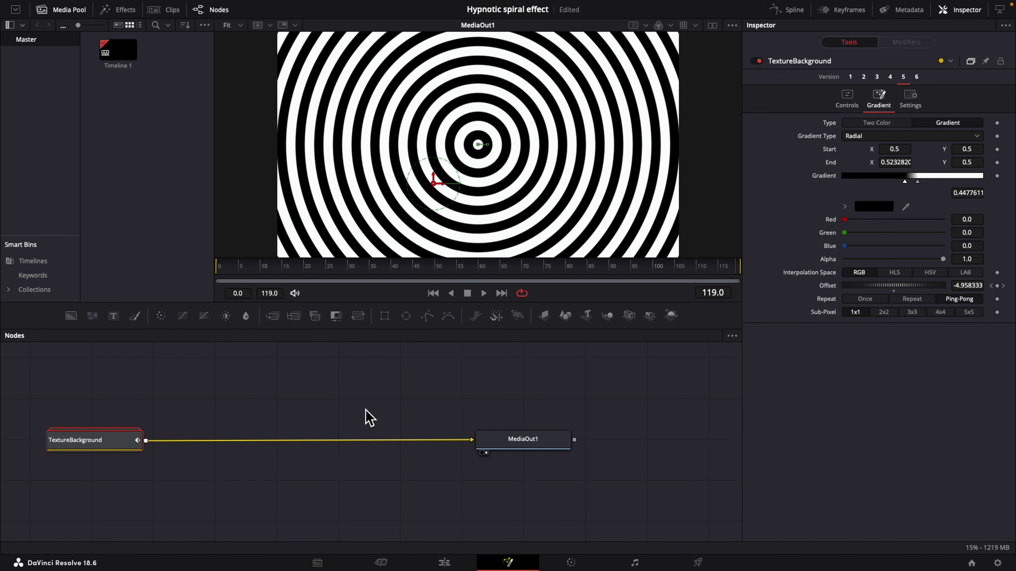
key("ctrl+s")
key("shift+space")
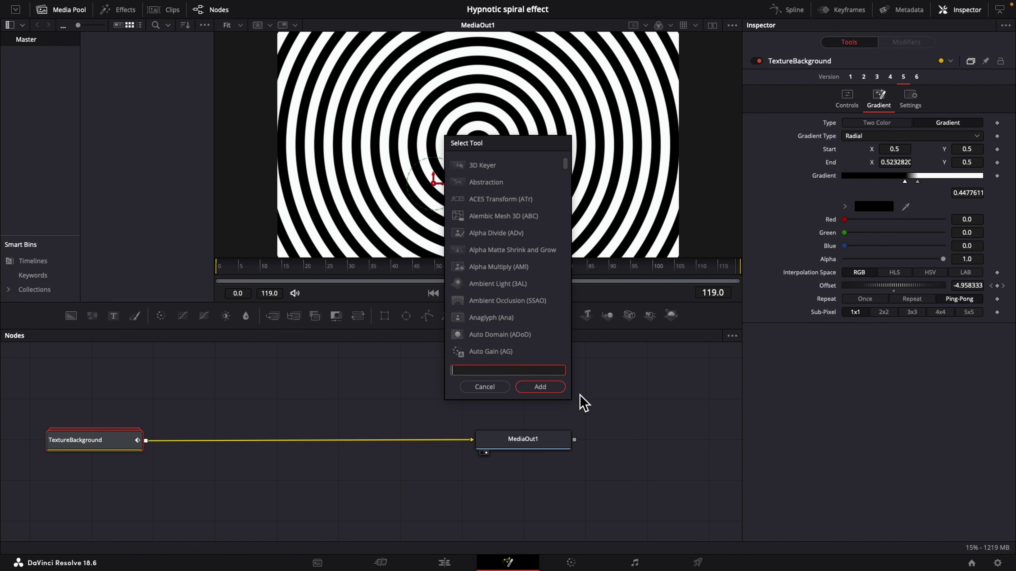
type("coo")
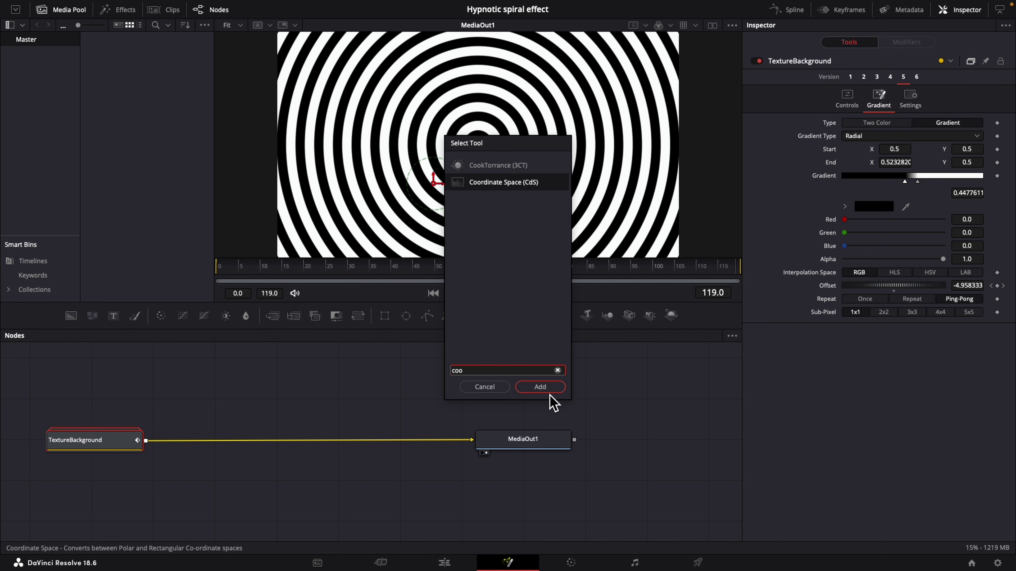
left_click(540, 387)
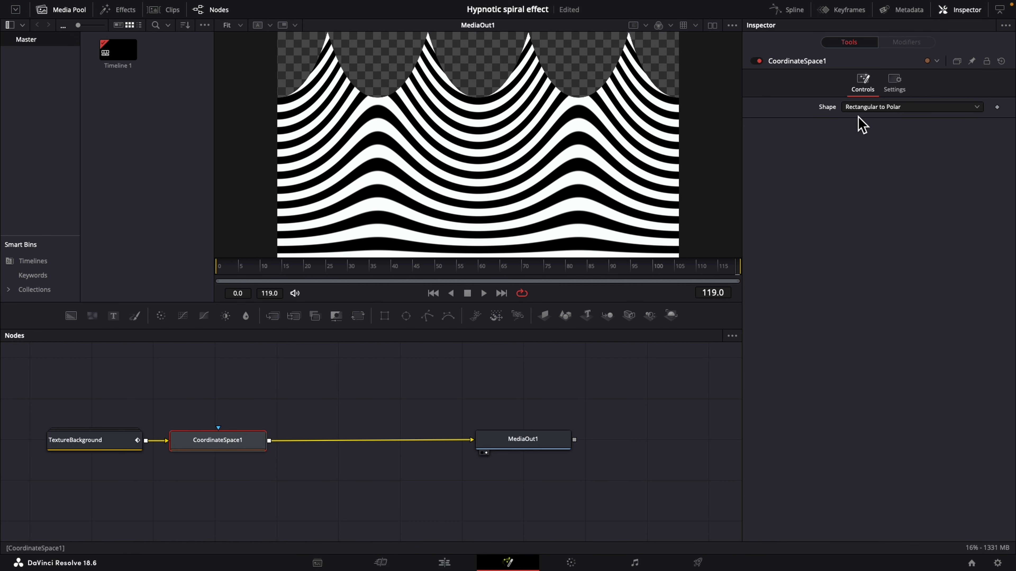
Set the Coordinate Space node's shape to Polar to Rectangular, play the animation and stop it.
left_click(888, 108)
left_click(891, 135)
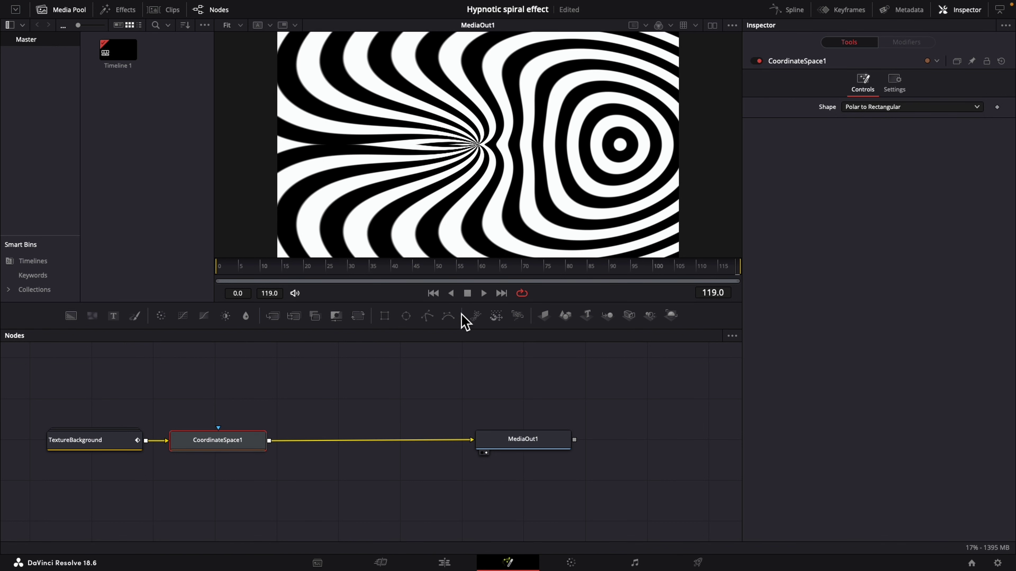
left_click(484, 293)
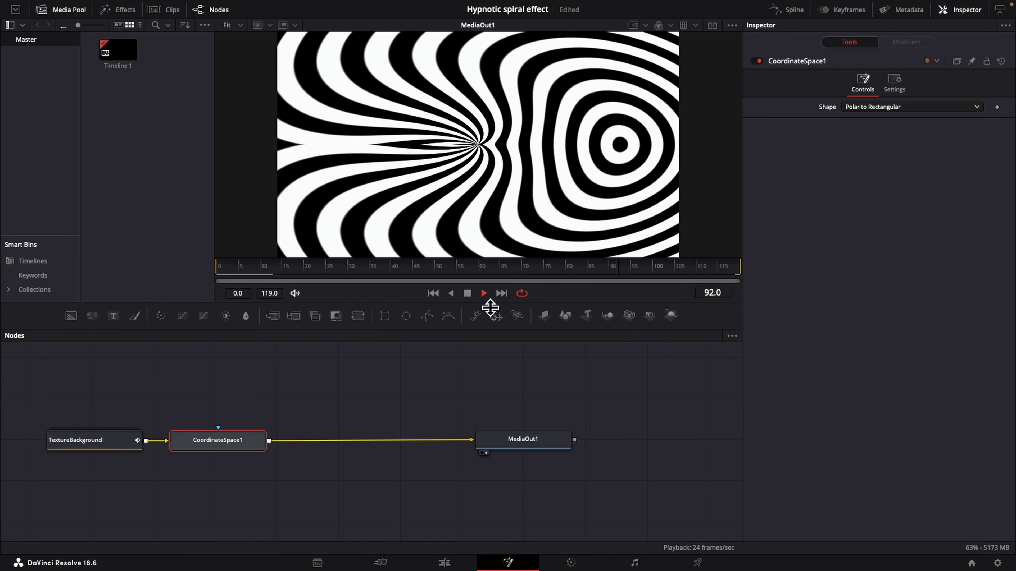
left_click(467, 295)
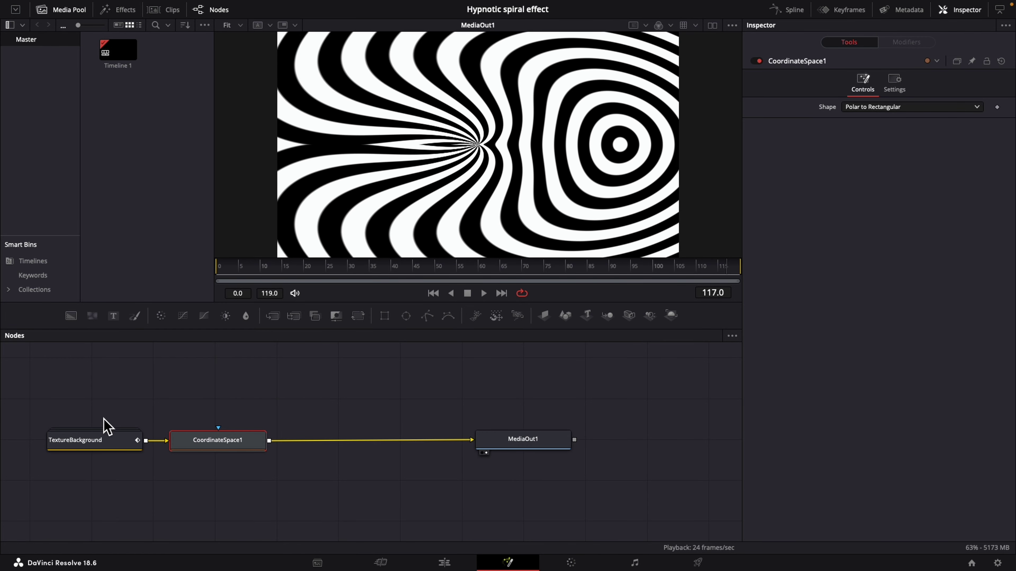
Change the TextureBackground node's gradient type to Linear.
left_click(99, 442)
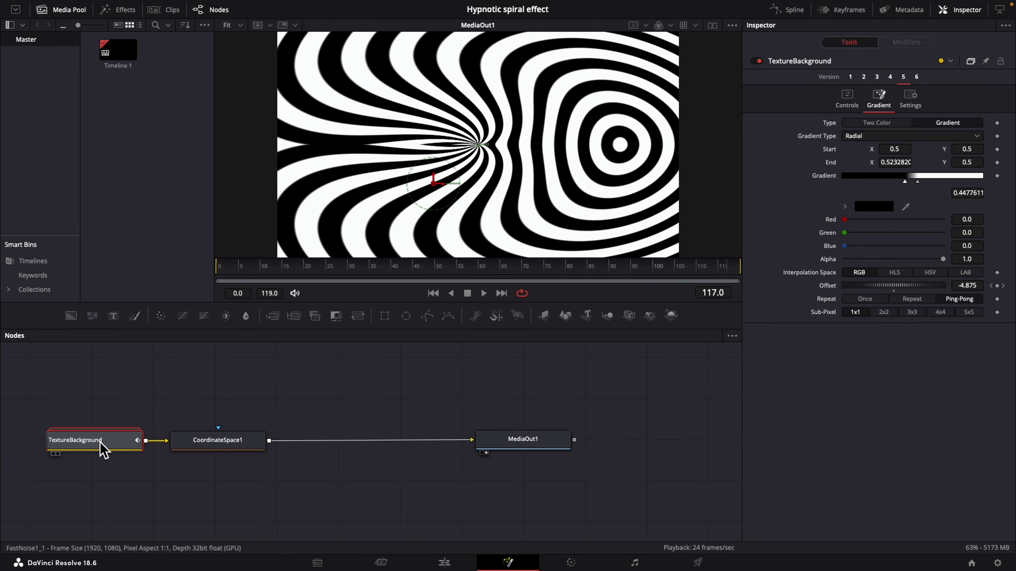
left_click(873, 138)
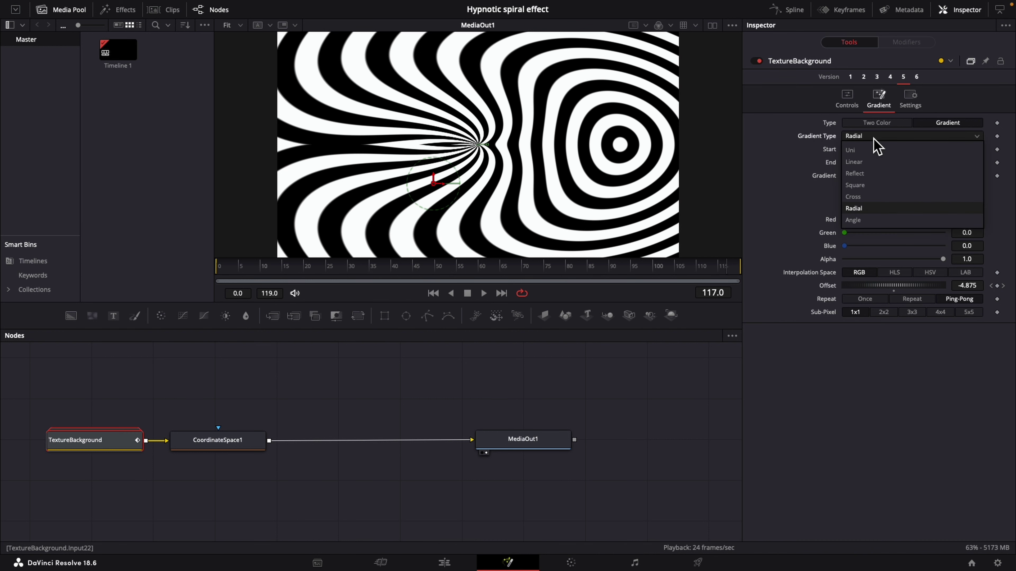
left_click(868, 168)
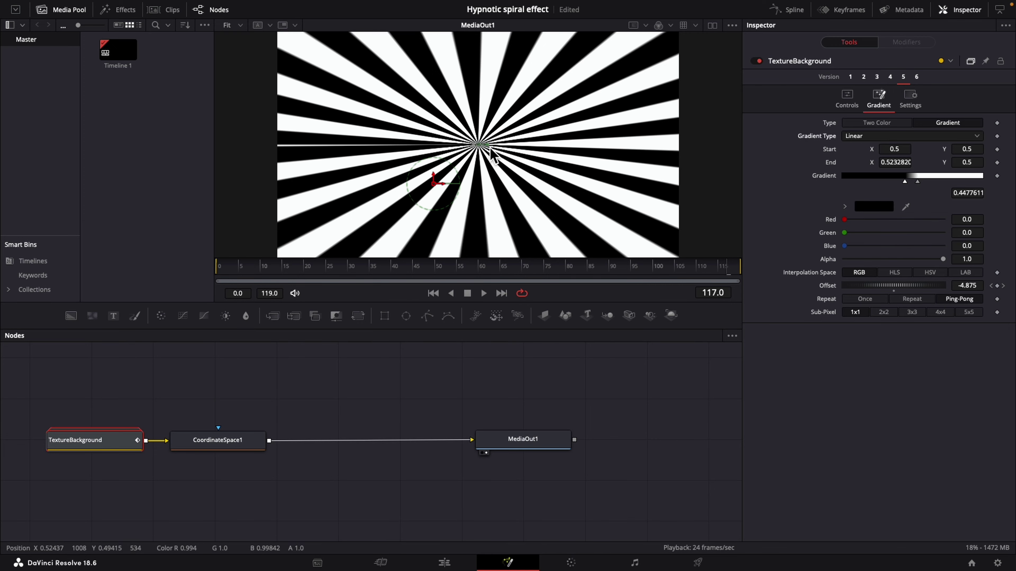
Move the linear gradient's end point to about X 0.502, Y 0.558 to form a spiral, and preview the animation.
left_click_drag(490, 148, 490, 147)
left_click_drag(490, 153, 479, 133)
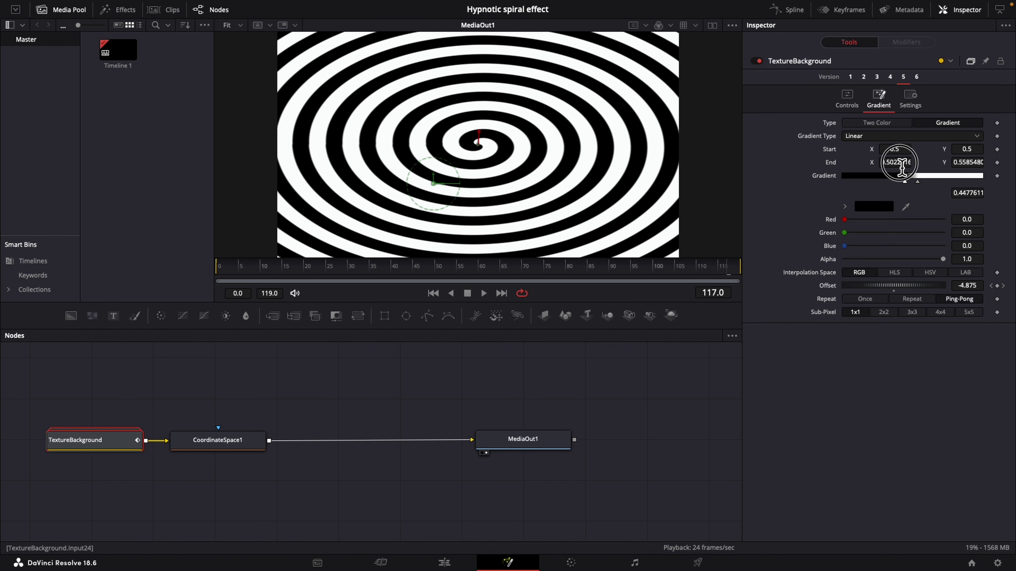
mouse_move(902, 168)
left_mouse_down()
mouse_move(893, 160)
mouse_move(901, 168)
left_mouse_up()
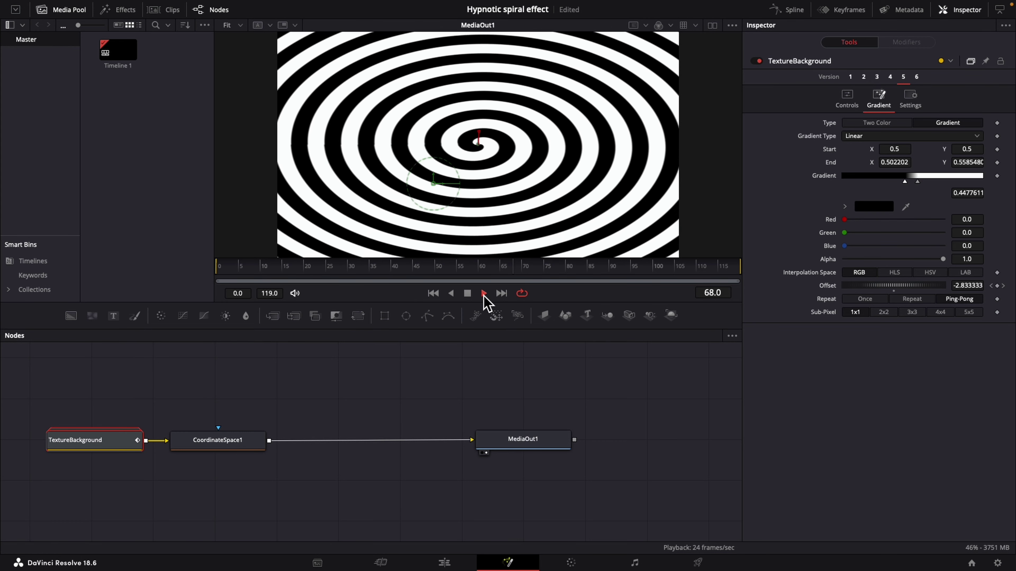
left_click(484, 294)
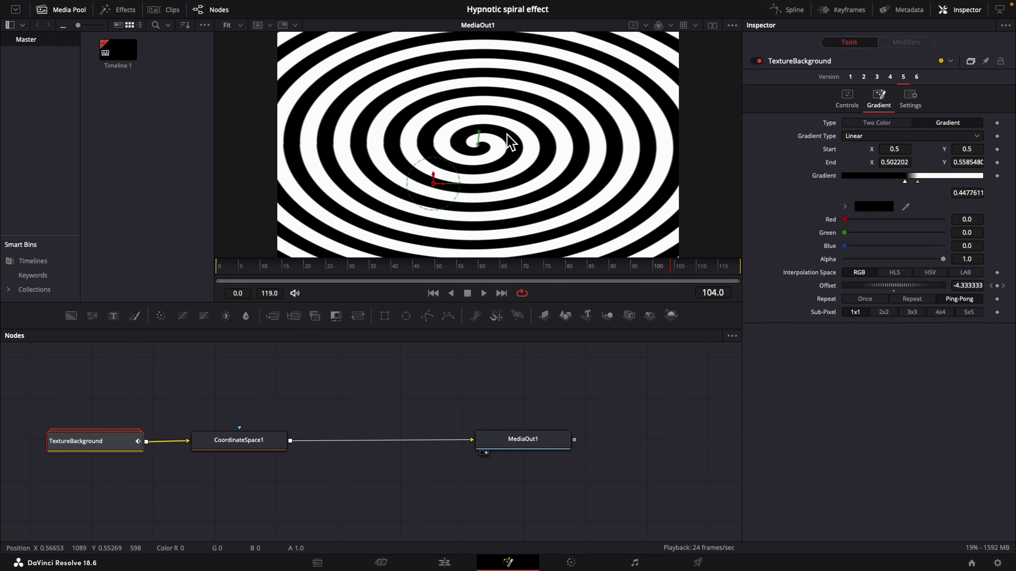
Return to the Cut page, set the Texture Background clip's composite mode to Alpha and its black gradient stop's alpha to 0.
left_click(382, 563)
left_click(948, 73)
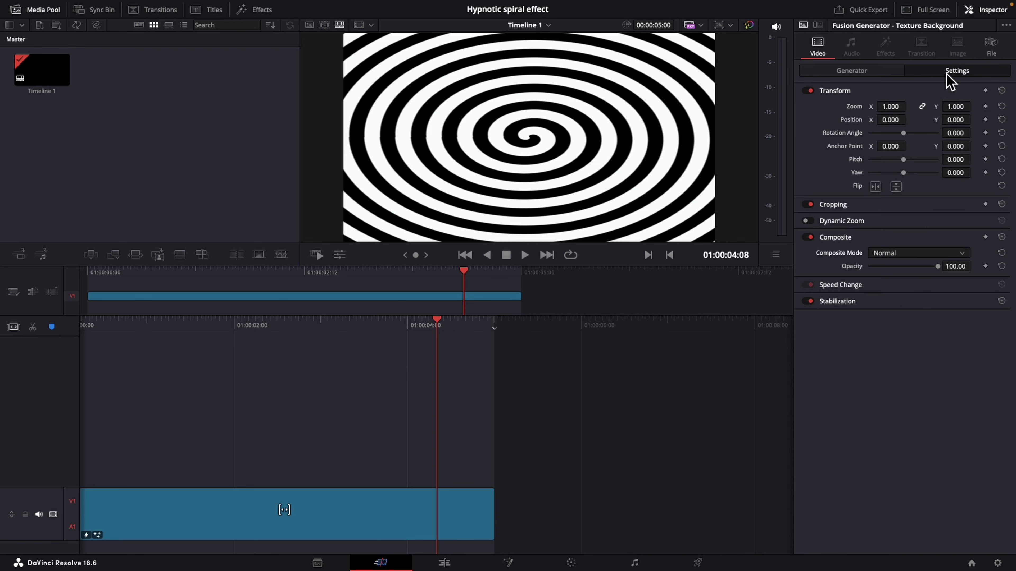
left_click(886, 256)
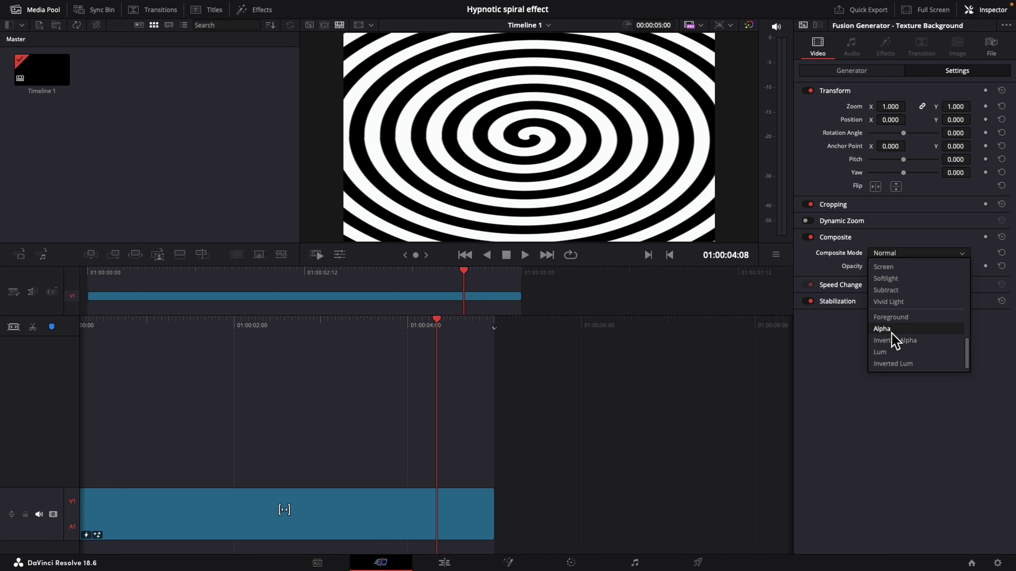
left_click(892, 328)
left_click(852, 72)
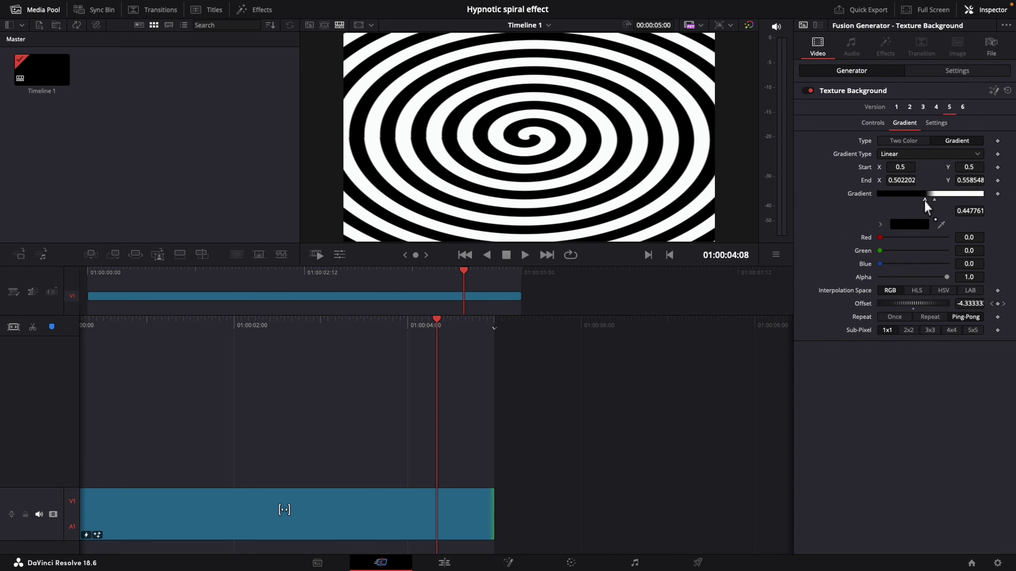
left_click_drag(947, 277, 864, 288)
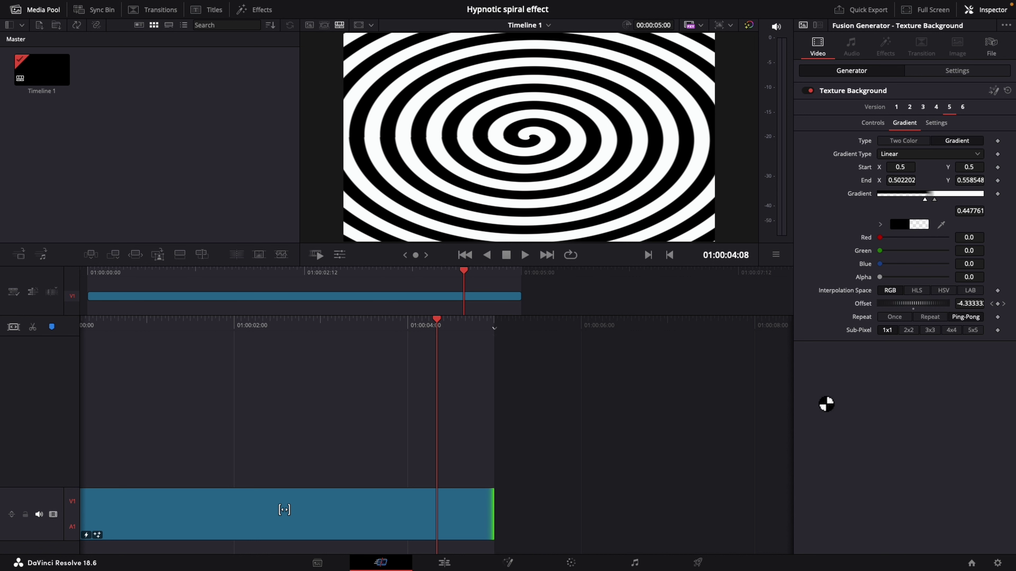
Add a Four Color Gradient generator at the timeline's start, on a track above the spiral clip.
key("Home")
left_click(262, 11)
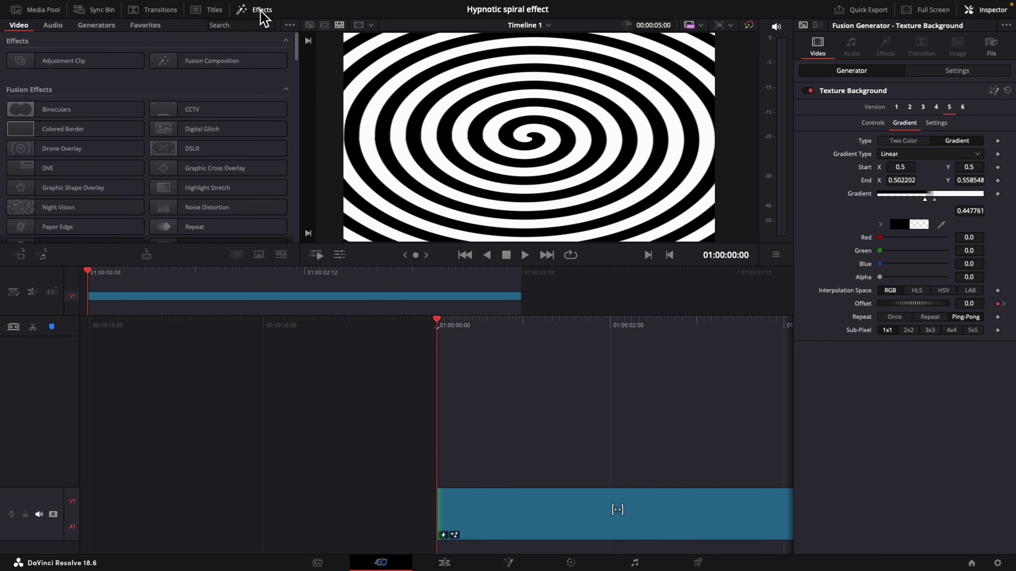
left_click(96, 26)
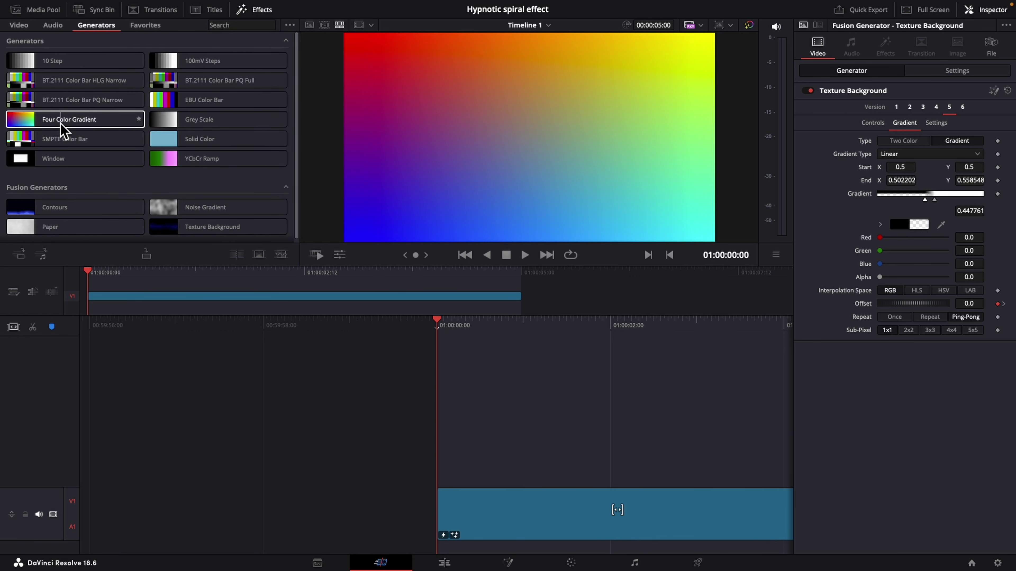
left_click_drag(62, 130, 485, 450)
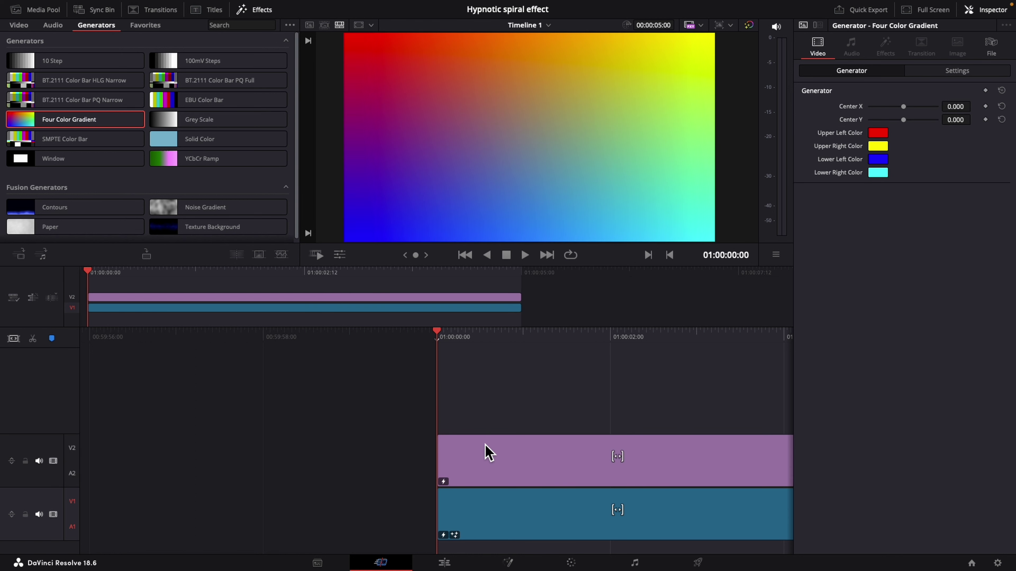
Set the Four Color Gradient clip's composite mode to Foreground and play the coloured spiral.
left_click(547, 479)
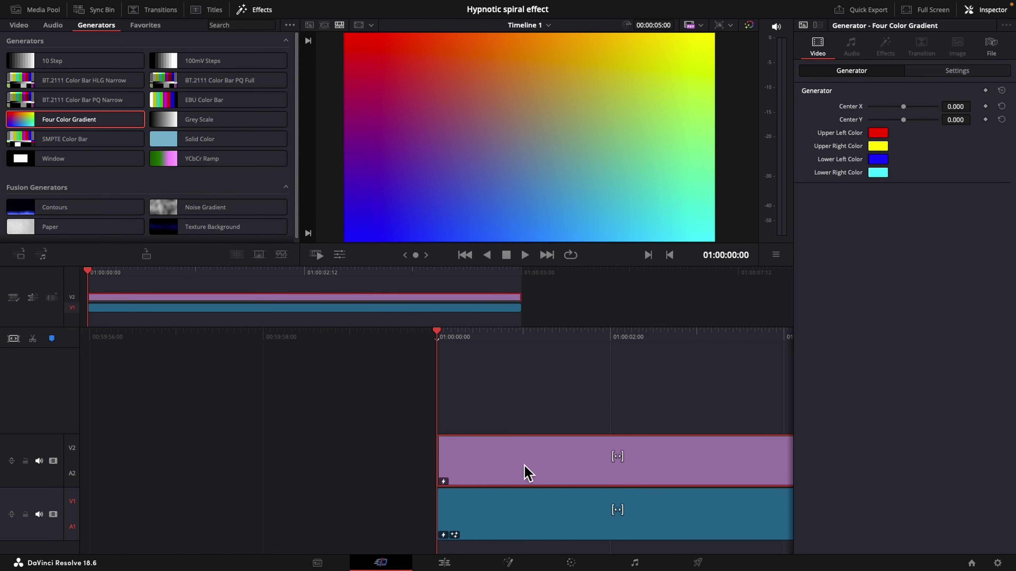
left_click(957, 70)
left_click(893, 255)
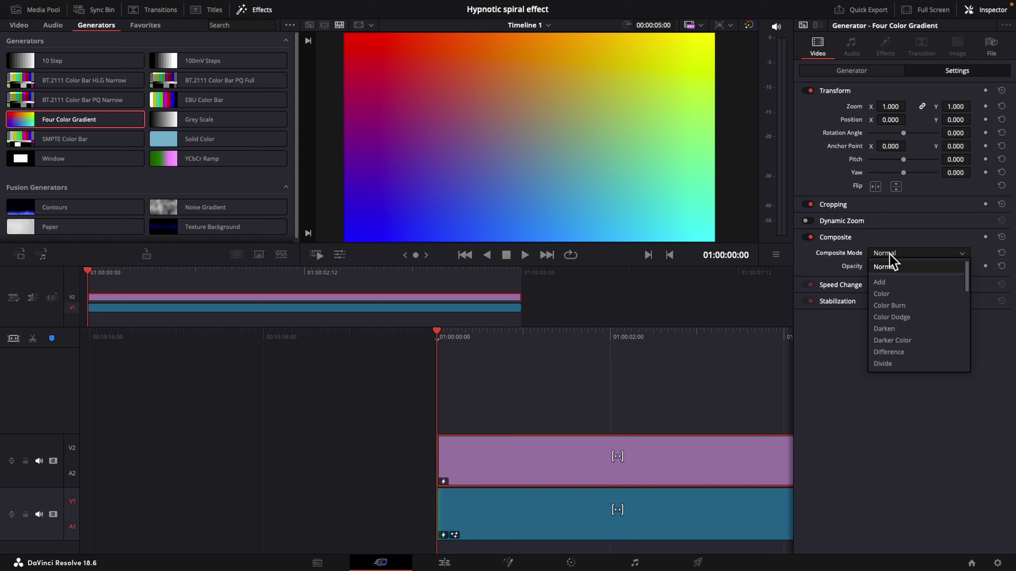
scroll(907, 340, "down", 6)
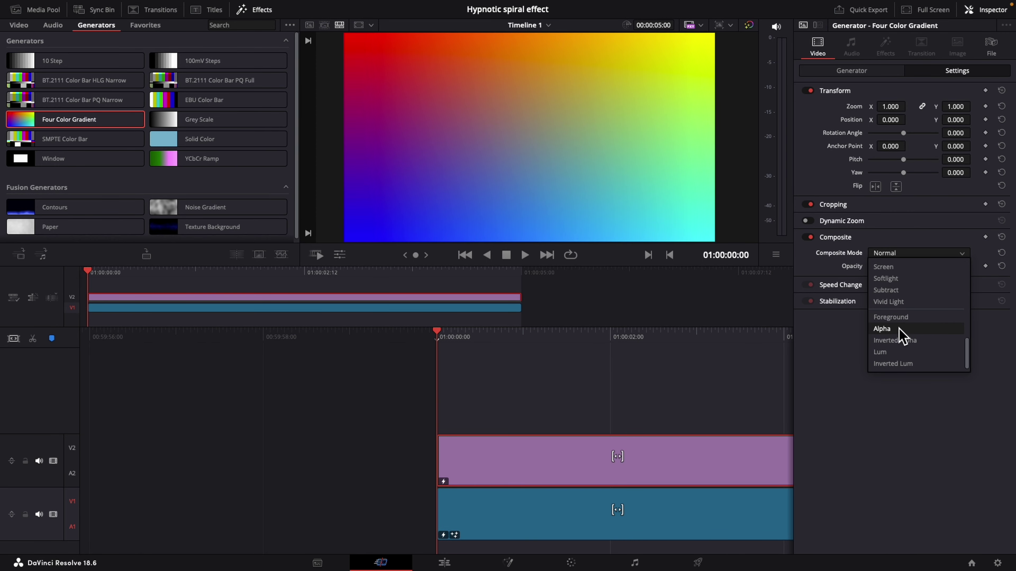
left_click(894, 318)
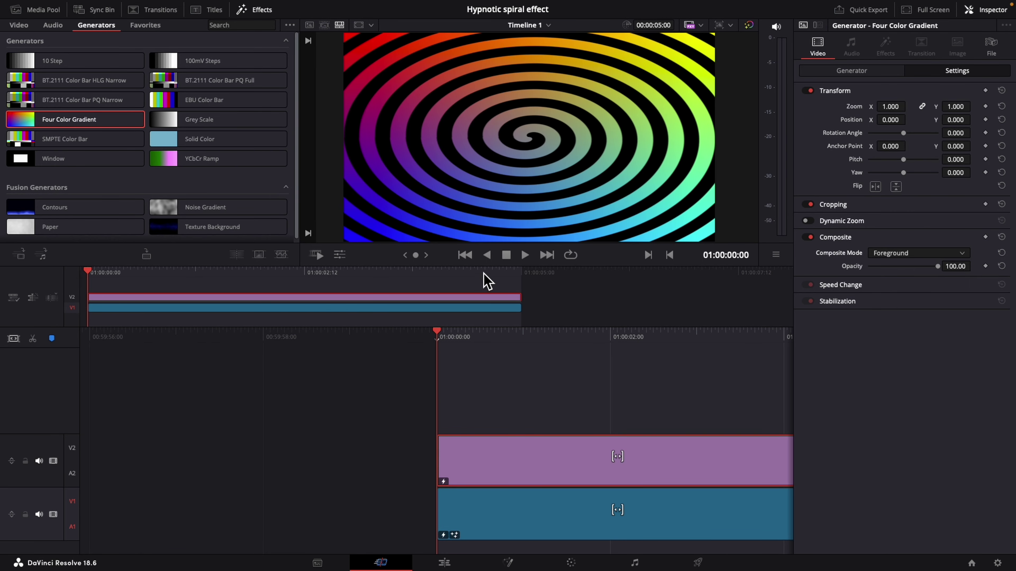
left_click(525, 256)
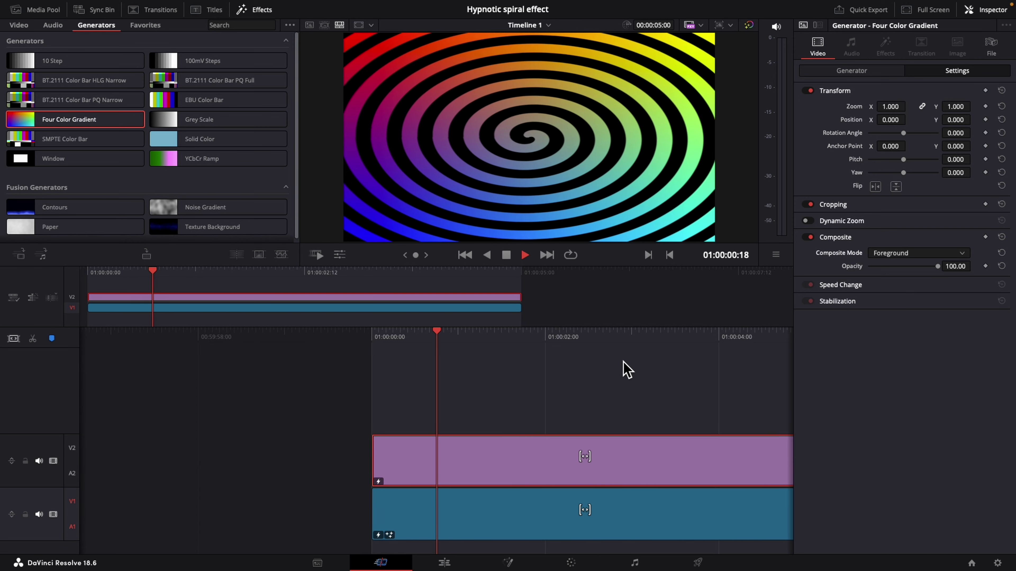